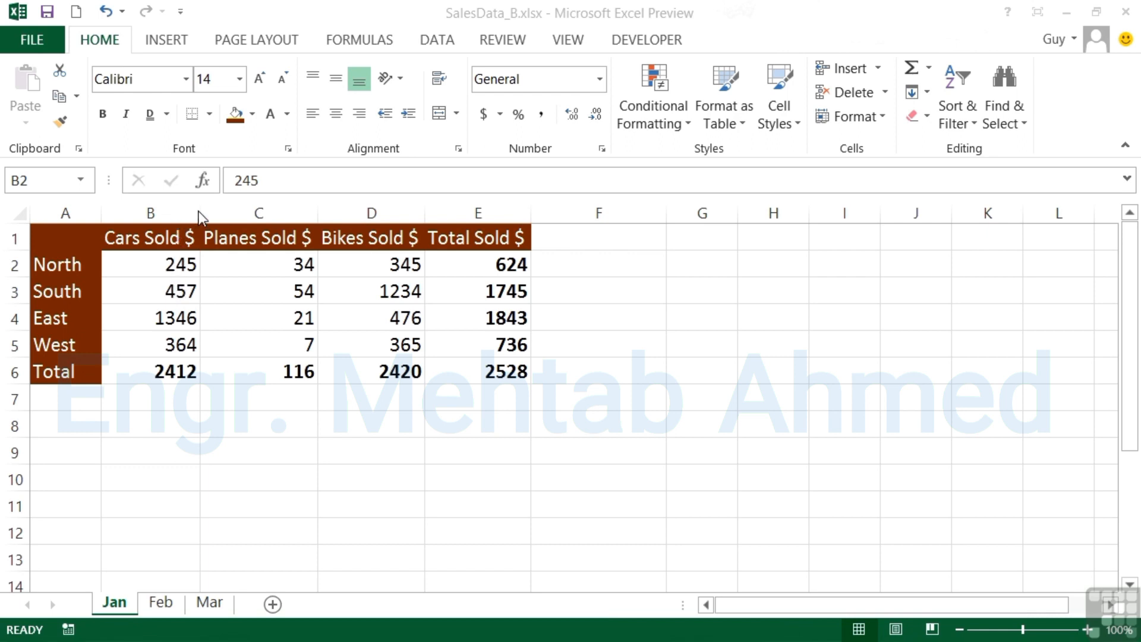
- Narrow column B so it just fits its numbers and wrap the text of the Cars Sold $ header in B1
{"action": "left_click_drag", "start_coordinate": [198, 214], "coordinate": [166, 217]}
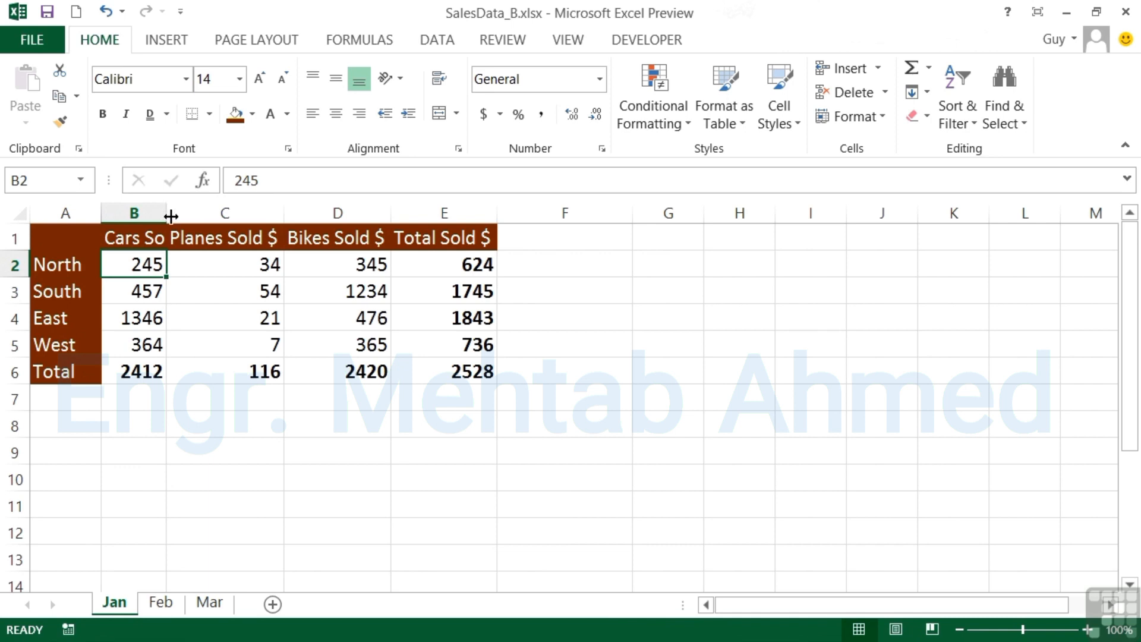
{"action": "left_click", "coordinate": [140, 238]}
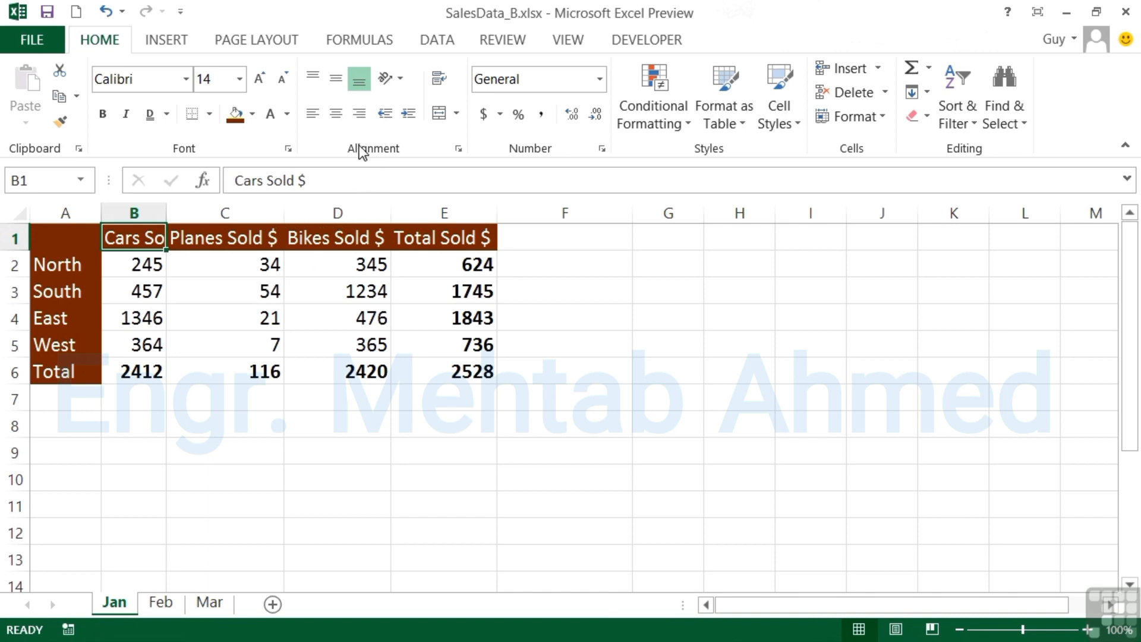
{"action": "left_click", "coordinate": [447, 77]}
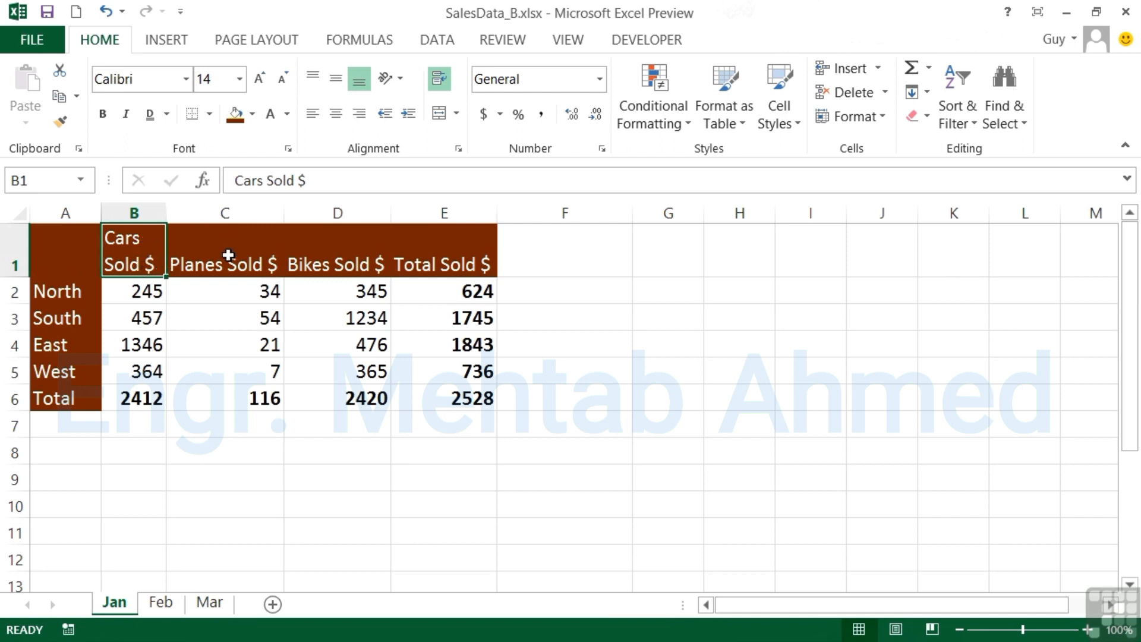
- Narrow columns C to E to an equal width and wrap the text of the headers in C1:E1
{"action": "left_click_drag", "start_coordinate": [228, 212], "coordinate": [378, 212]}
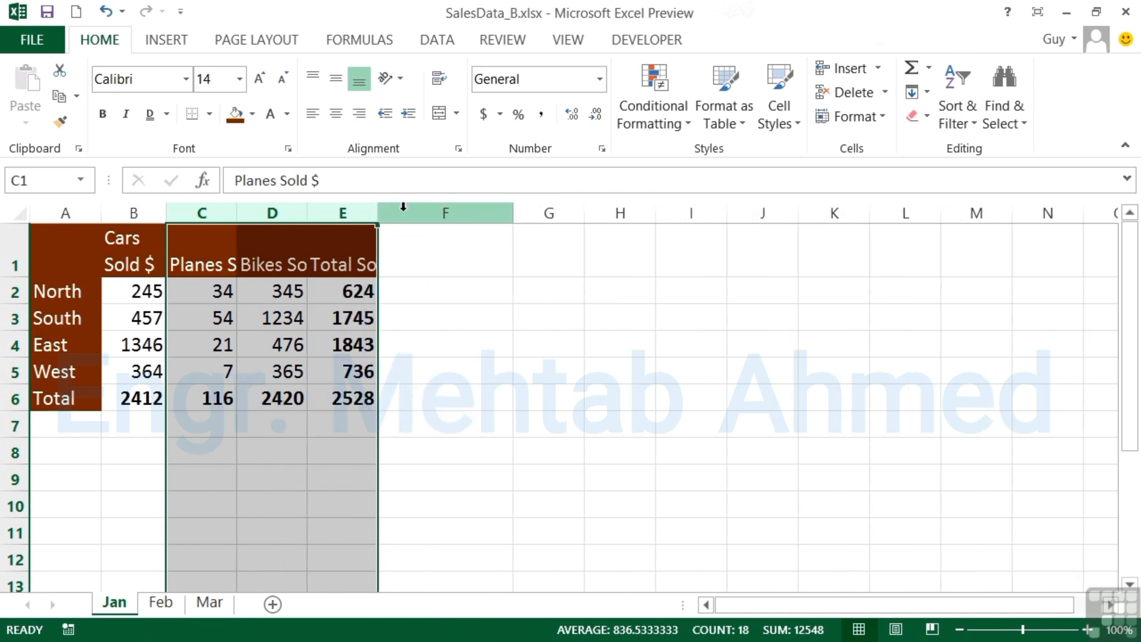
{"action": "left_click", "coordinate": [202, 293]}
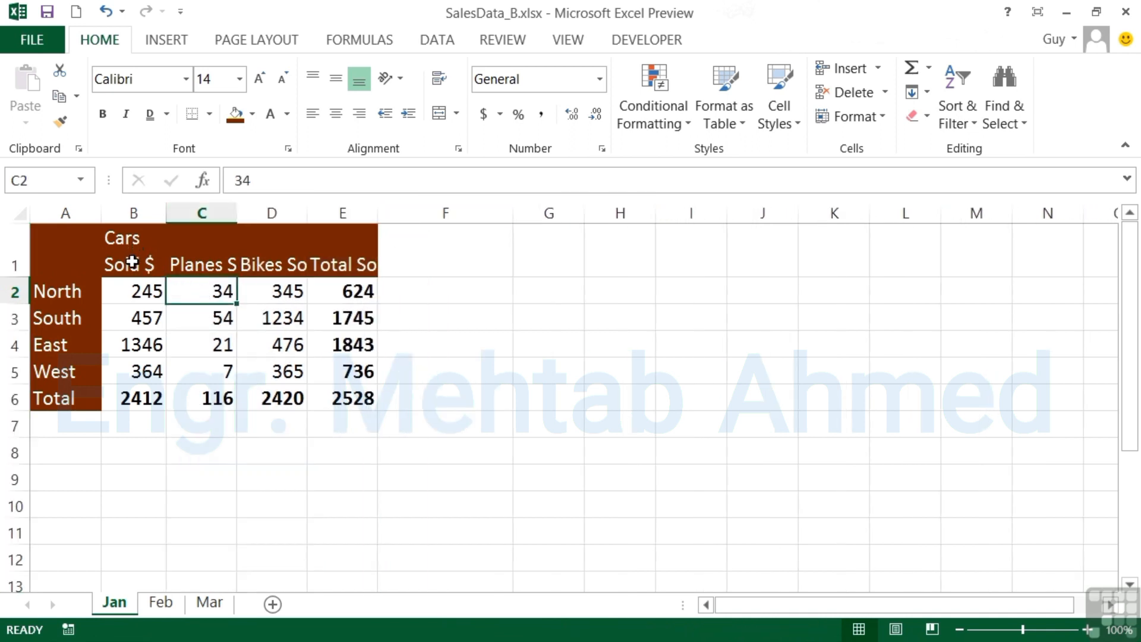
{"action": "left_click", "coordinate": [199, 255]}
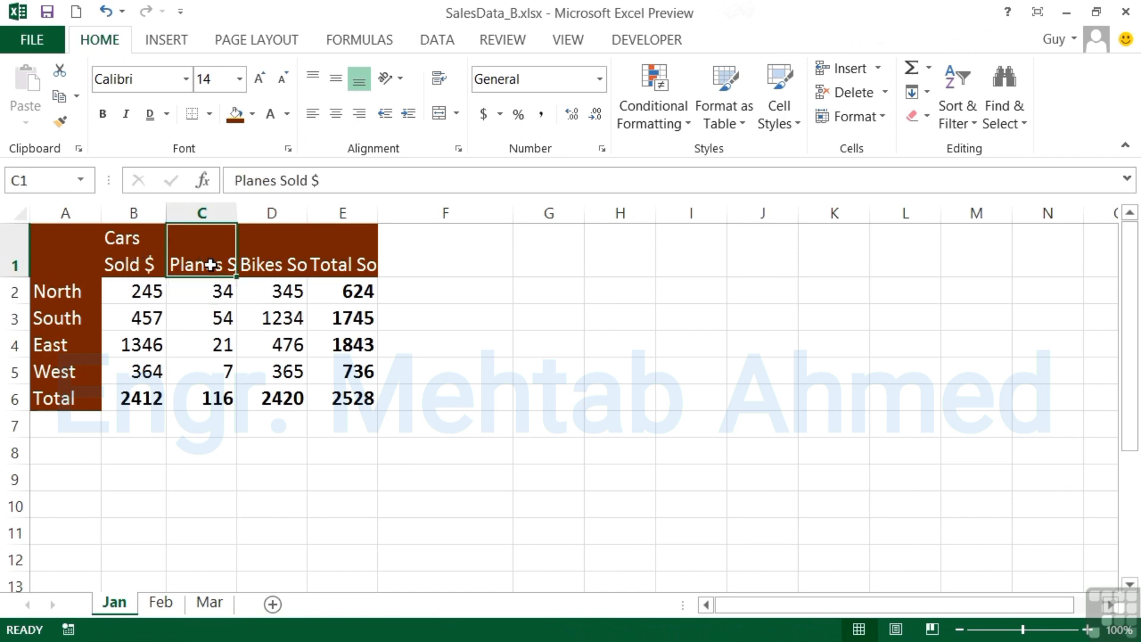
{"action": "left_click", "coordinate": [278, 257]}
{"action": "left_click", "coordinate": [337, 252]}
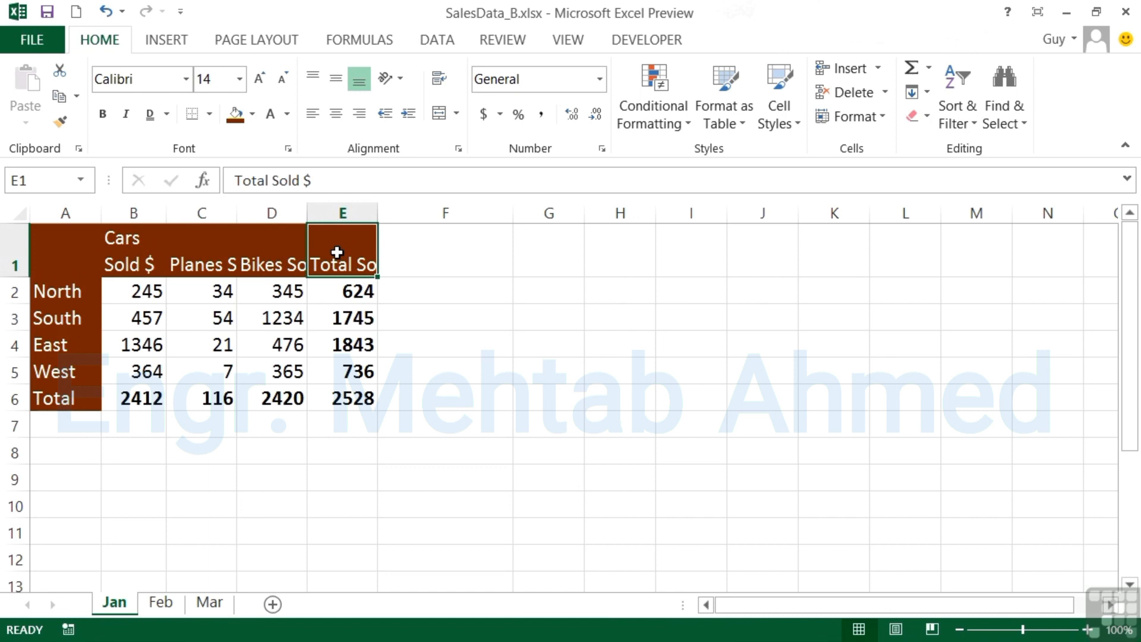
{"action": "left_click", "coordinate": [211, 249]}
{"action": "left_click_drag", "start_coordinate": [211, 250], "coordinate": [323, 252]}
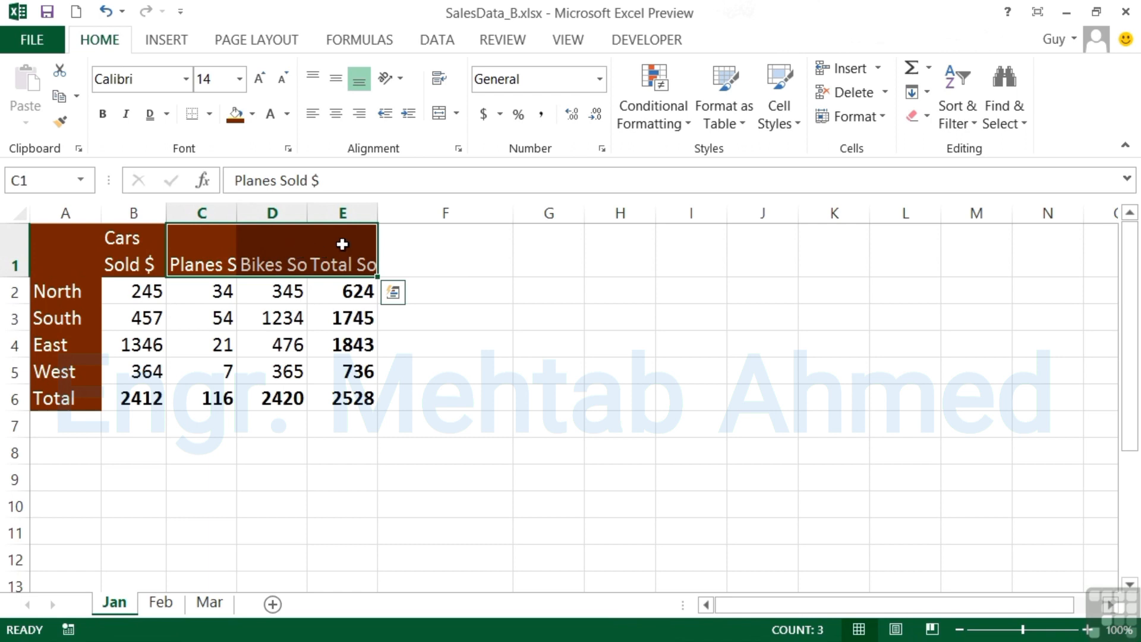
{"action": "left_click", "coordinate": [441, 81]}
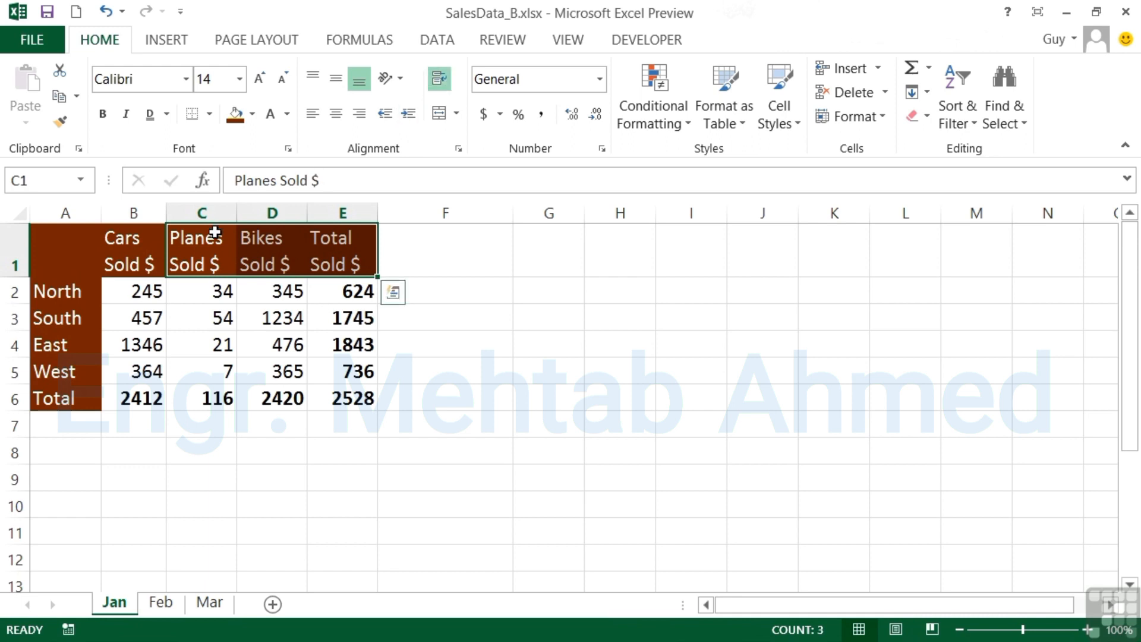
- Insert a line break before the $ sign in the Cars Sold $ header in cell B1
{"action": "left_click", "coordinate": [154, 249]}
{"action": "left_click", "coordinate": [211, 262]}
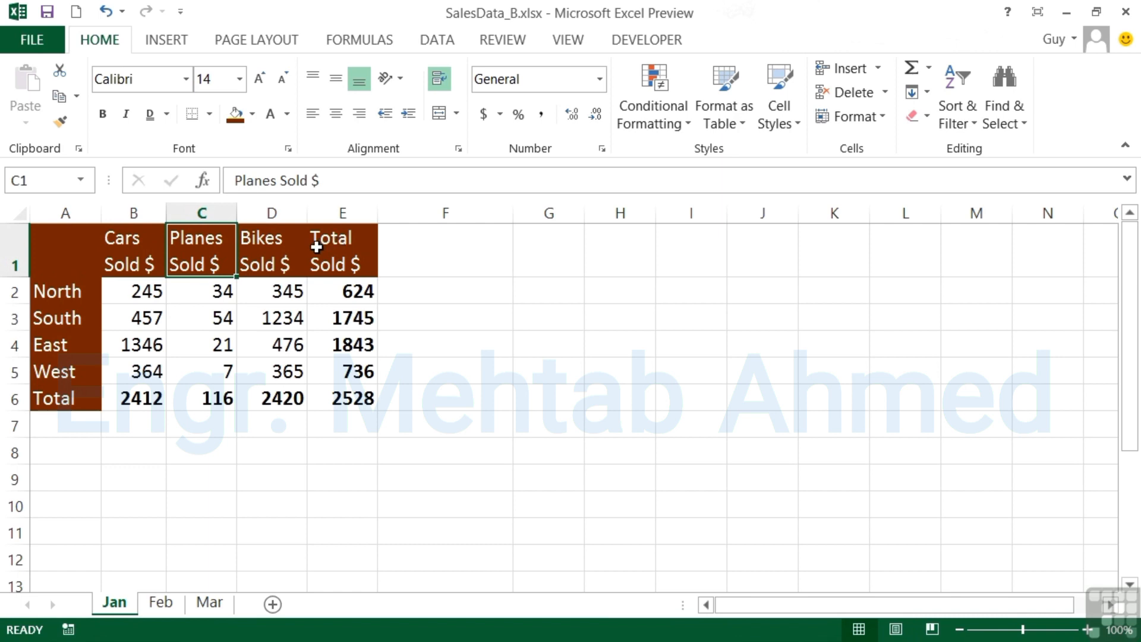
{"action": "left_click", "coordinate": [152, 265]}
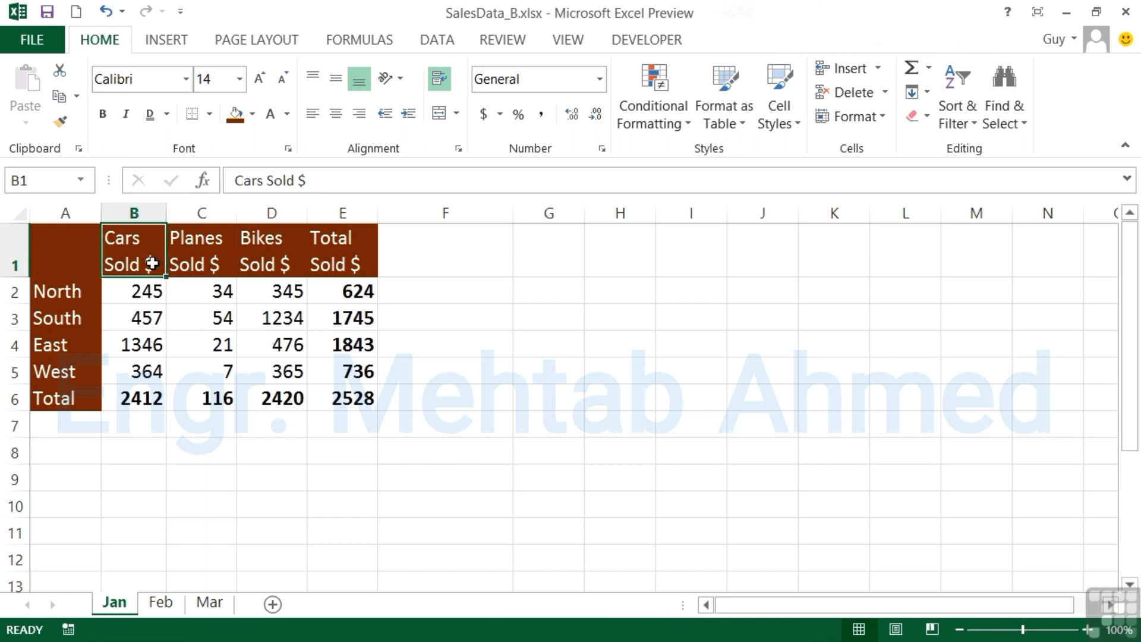
{"action": "double_click", "coordinate": [152, 265]}
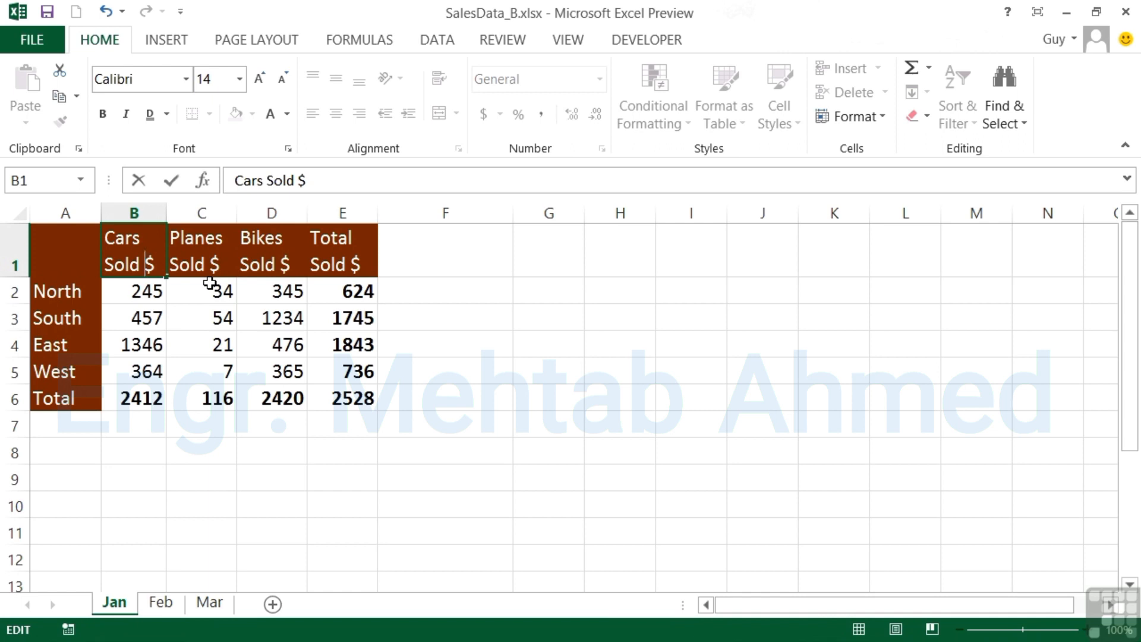
{"action": "key", "text": "Return"}
{"action": "left_click", "coordinate": [149, 270]}
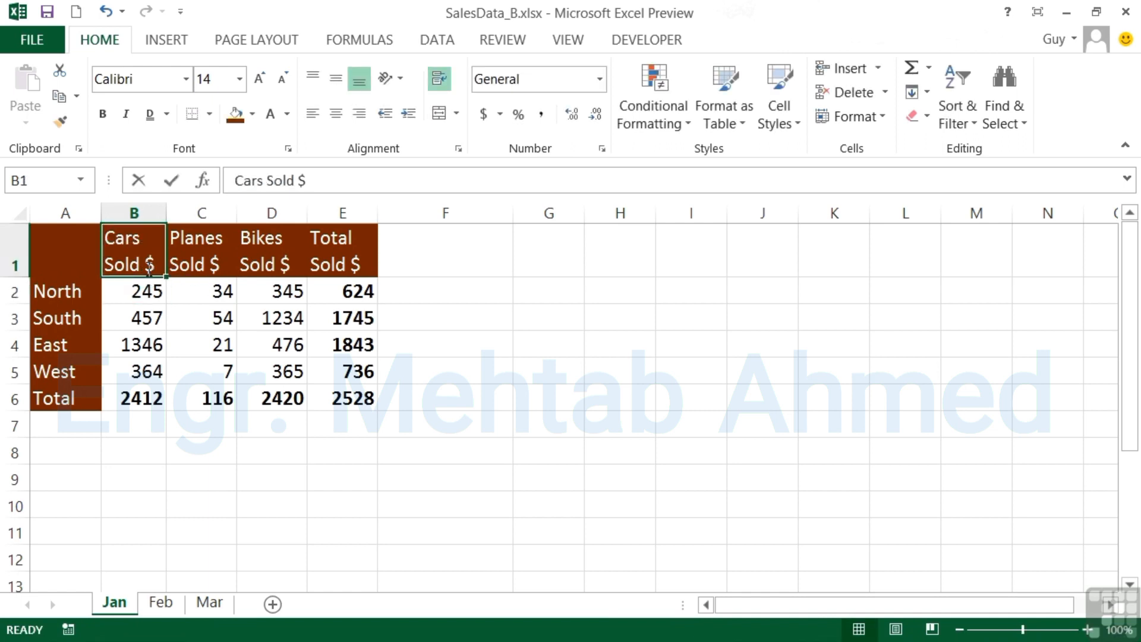
{"action": "double_click", "coordinate": [149, 271]}
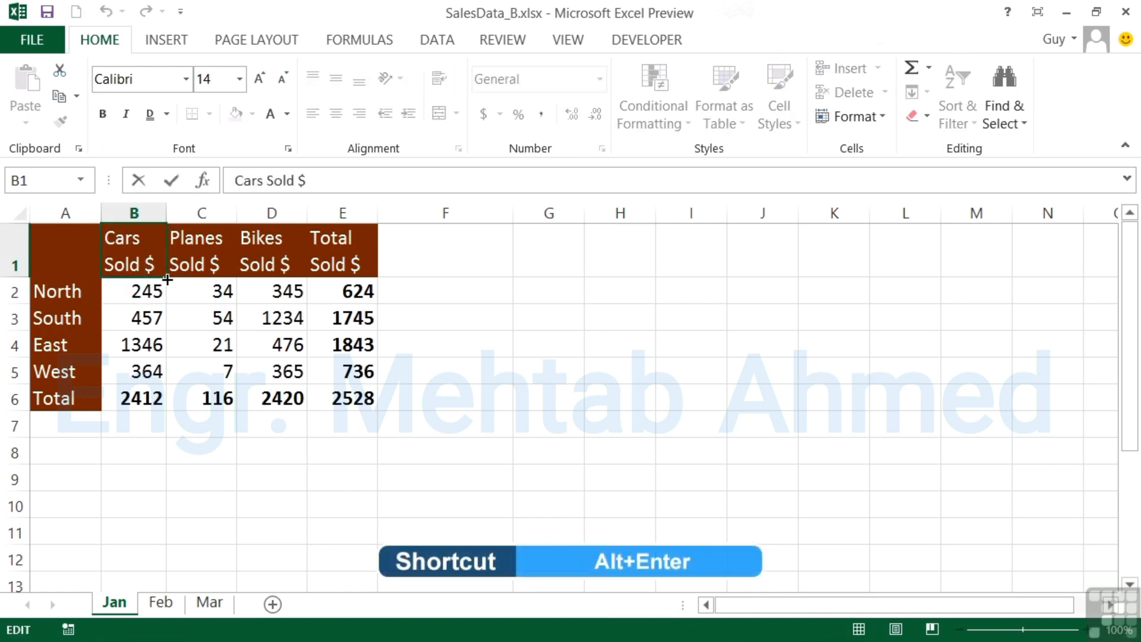
{"action": "key", "text": "alt+Return"}
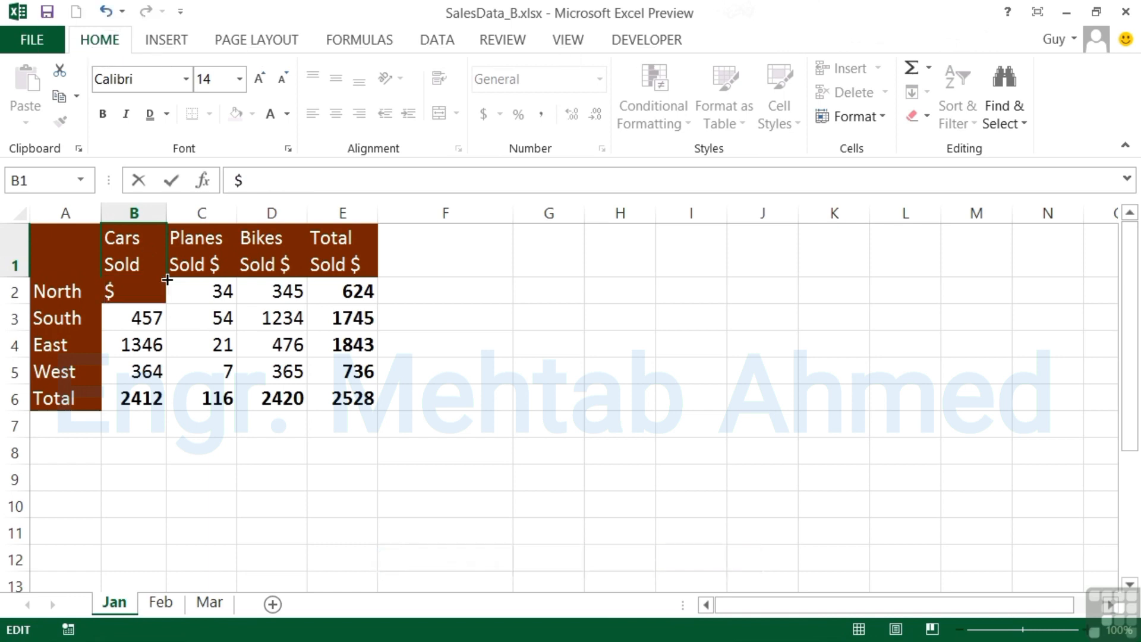
{"action": "key", "text": "Return"}
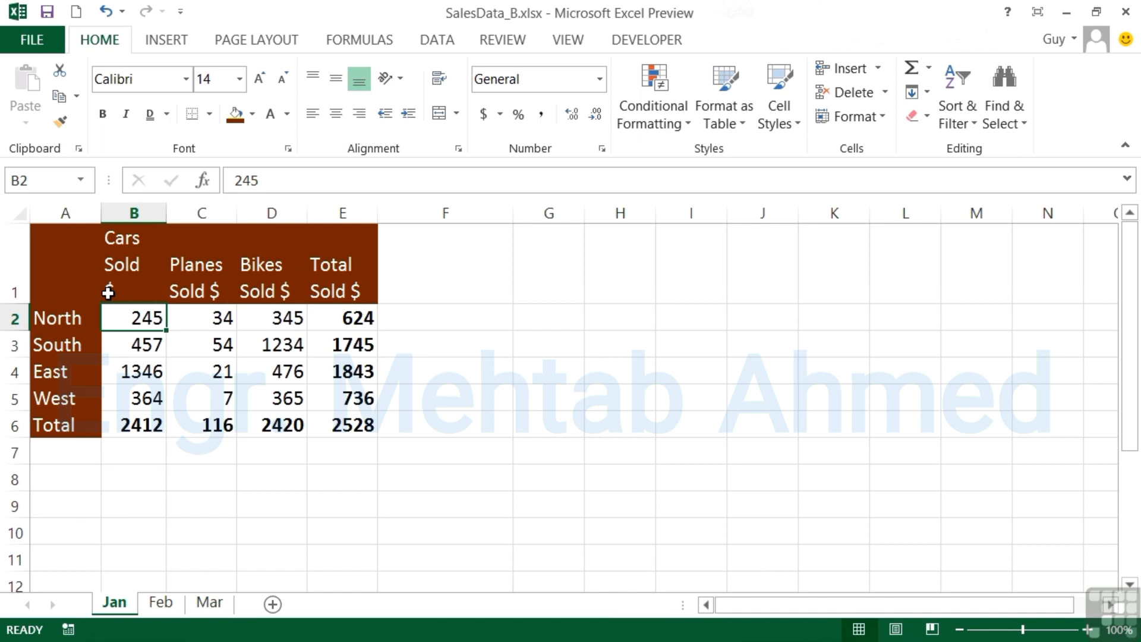
- Insert a line break before the $ sign in the Planes Sold $ and Bikes Sold $ headers in C1 and D1
{"action": "double_click", "coordinate": [212, 292]}
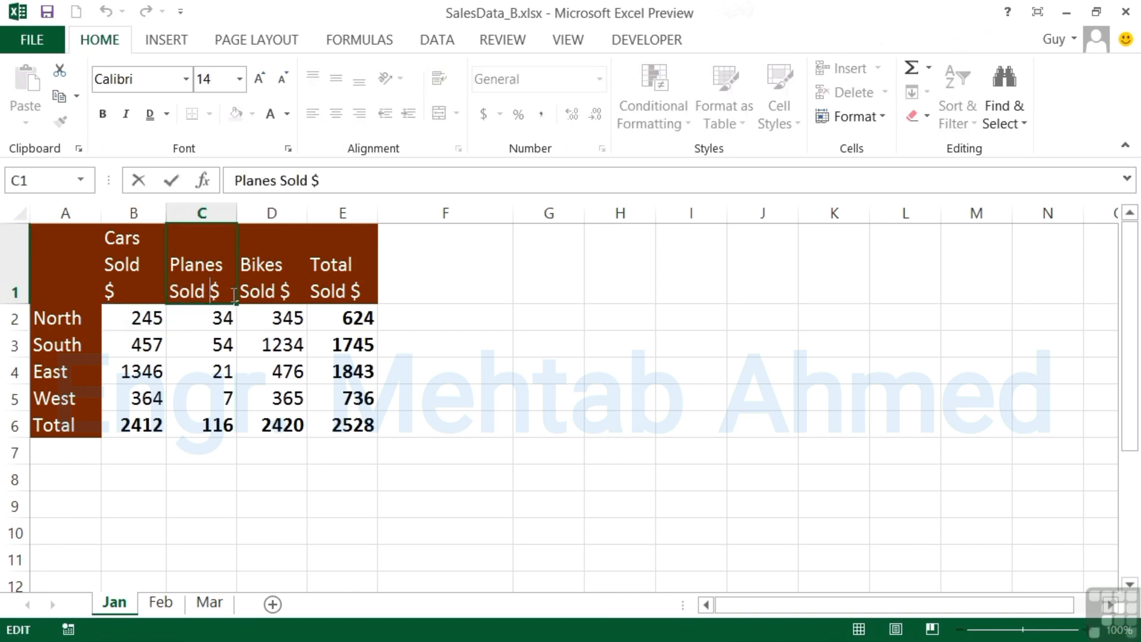
{"action": "key", "text": "alt+Return"}
{"action": "key", "text": "Return"}
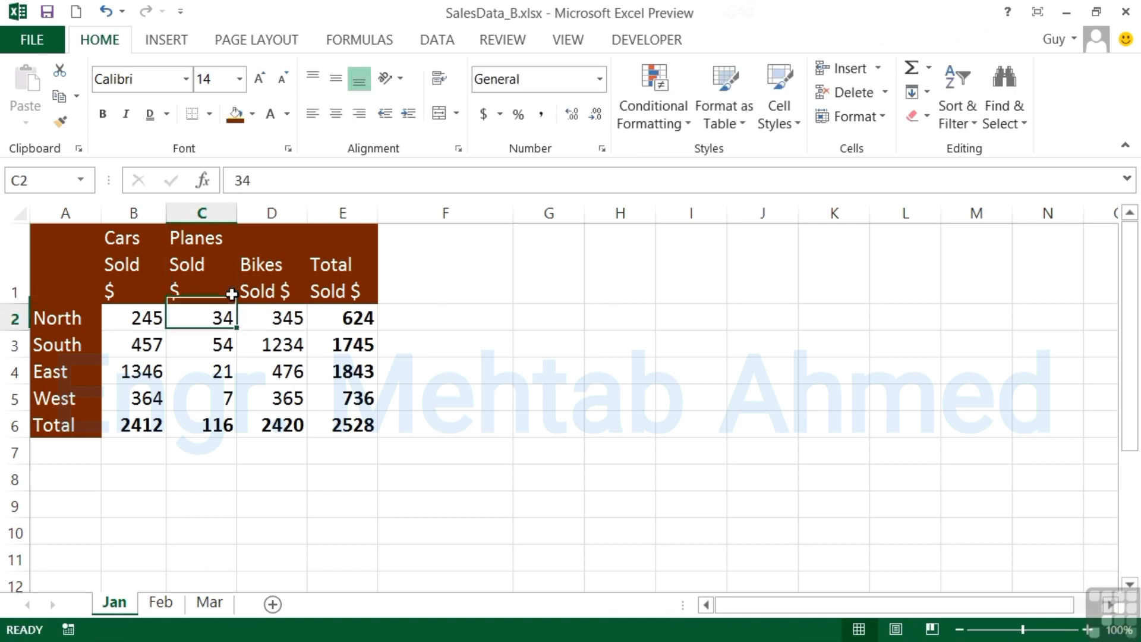
{"action": "double_click", "coordinate": [287, 294]}
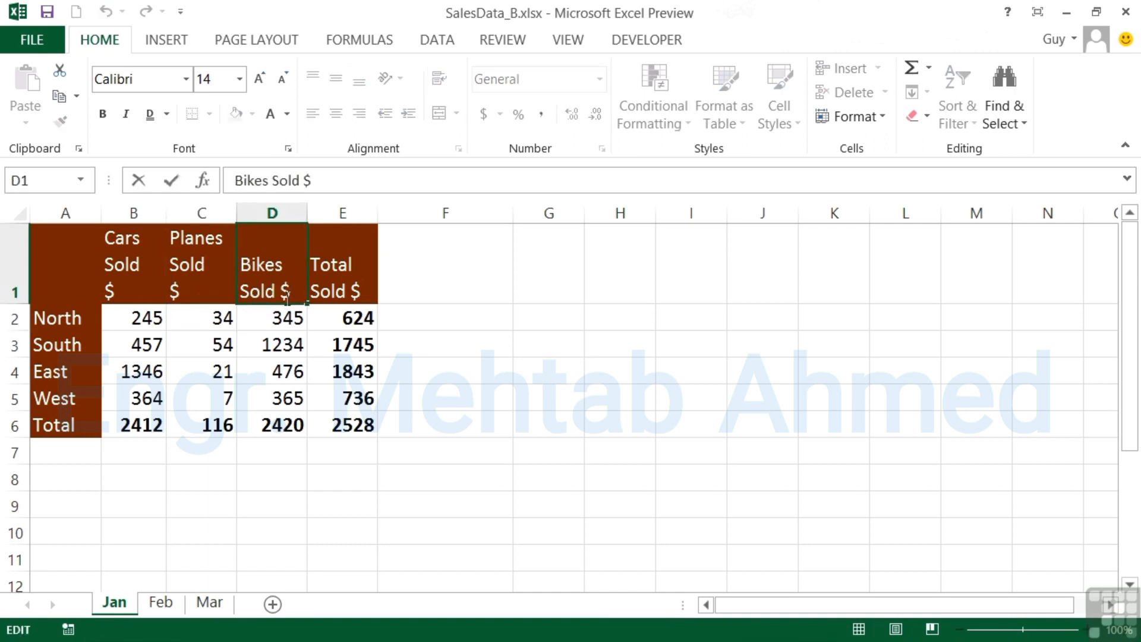
{"action": "key", "text": "Left"}
{"action": "key", "text": "alt+Return"}
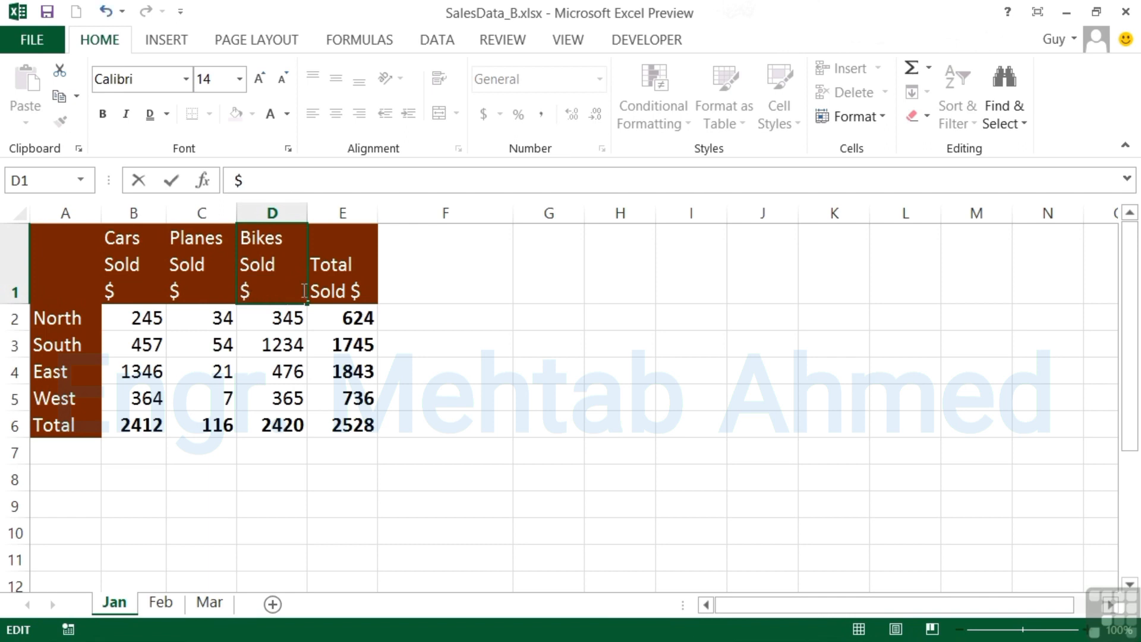
- Put the $ sign of the Total Sold $ header in E1 on its own line within the cell
{"action": "left_click", "coordinate": [344, 291]}
{"action": "double_click", "coordinate": [344, 291]}
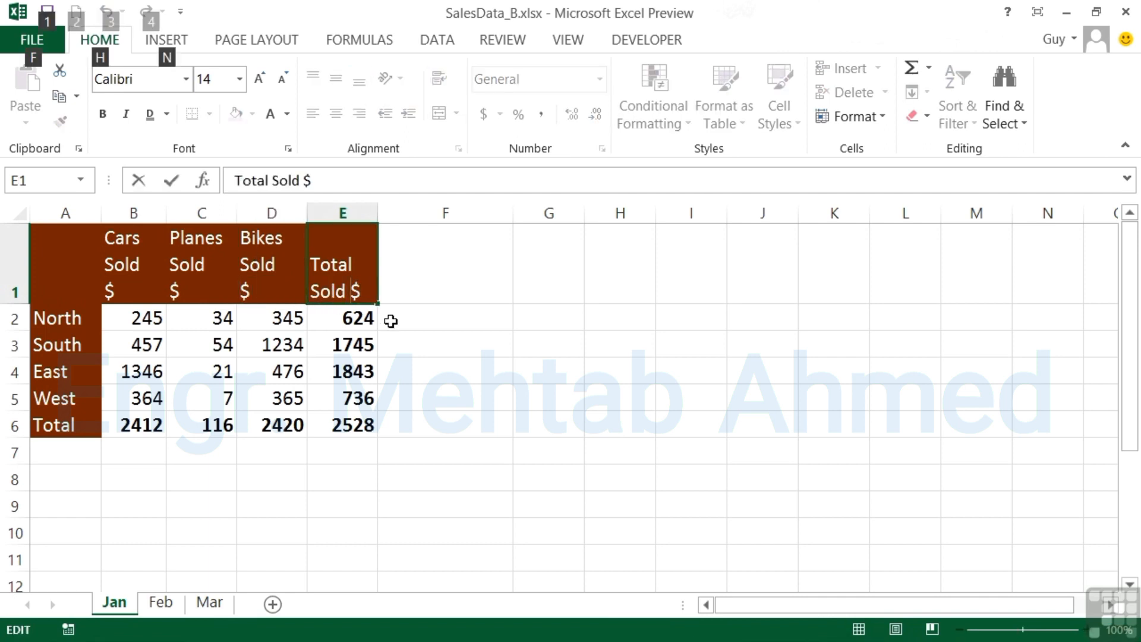
{"action": "key", "text": "alt+Return"}
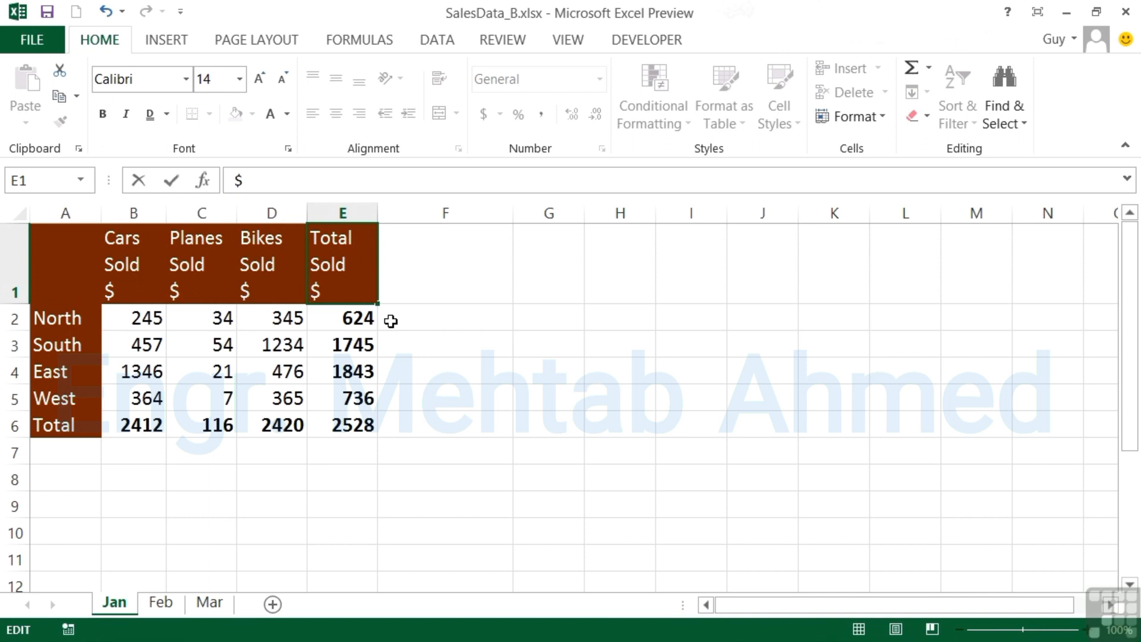
{"action": "left_click", "coordinate": [360, 315]}
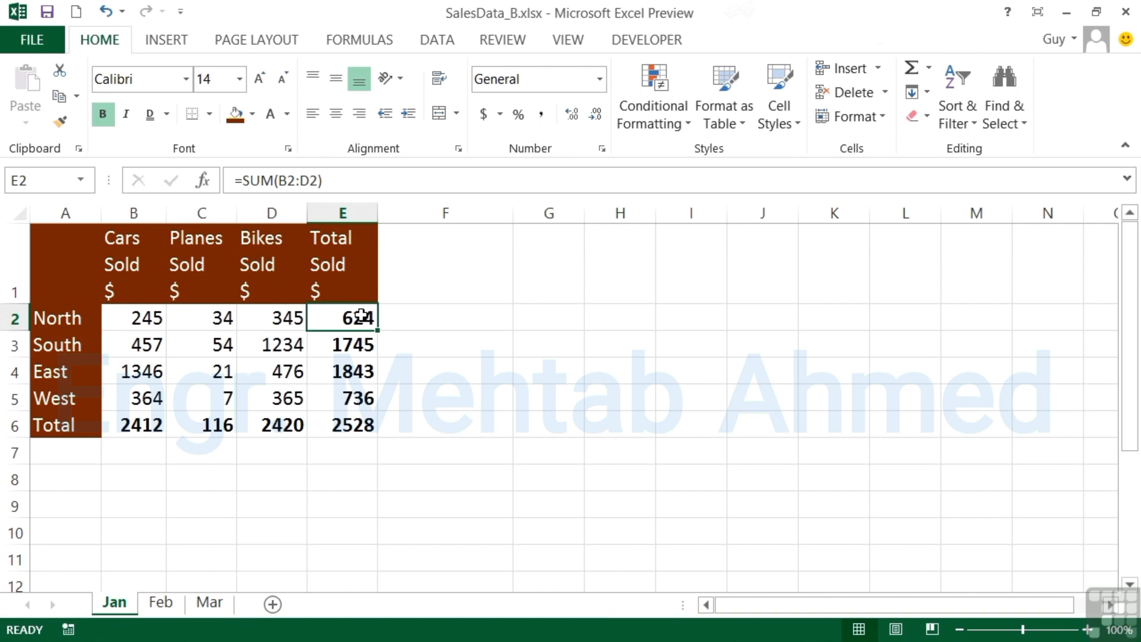
{"action": "left_click", "coordinate": [373, 271]}
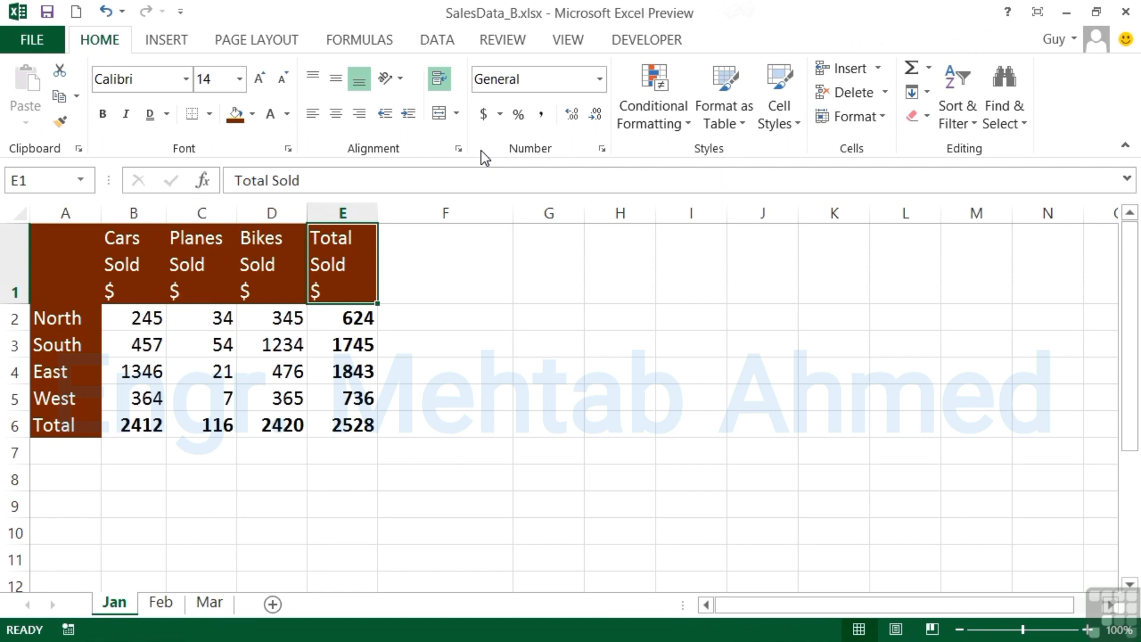
- Insert a blank row above the header row of the sales table
{"action": "left_click", "coordinate": [15, 272]}
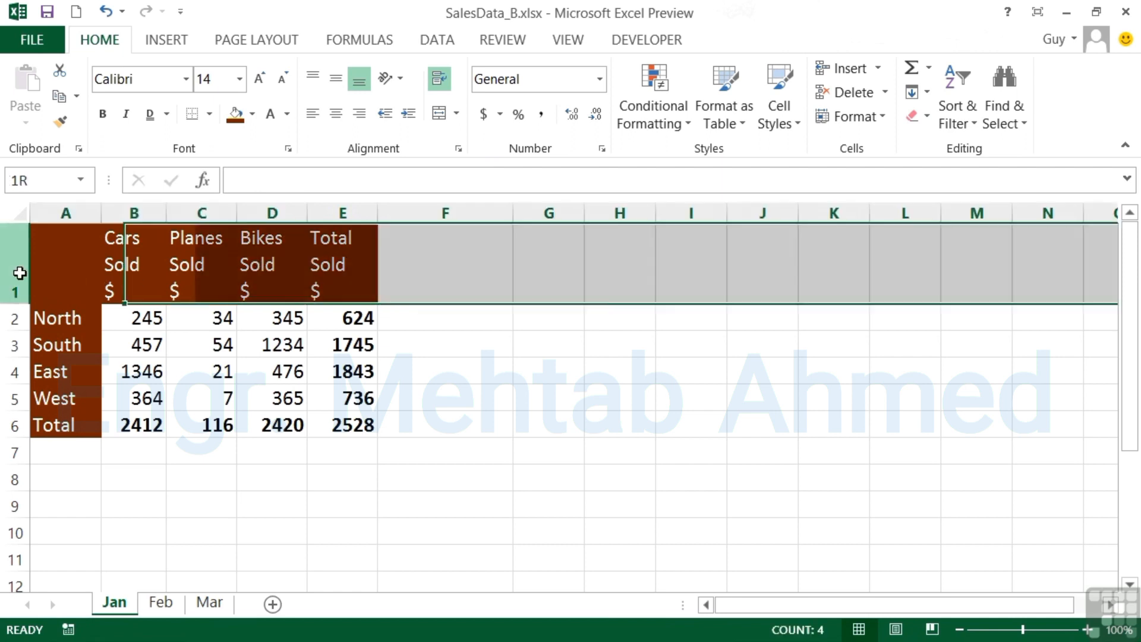
{"action": "right_click", "coordinate": [15, 272]}
{"action": "left_click", "coordinate": [97, 428]}
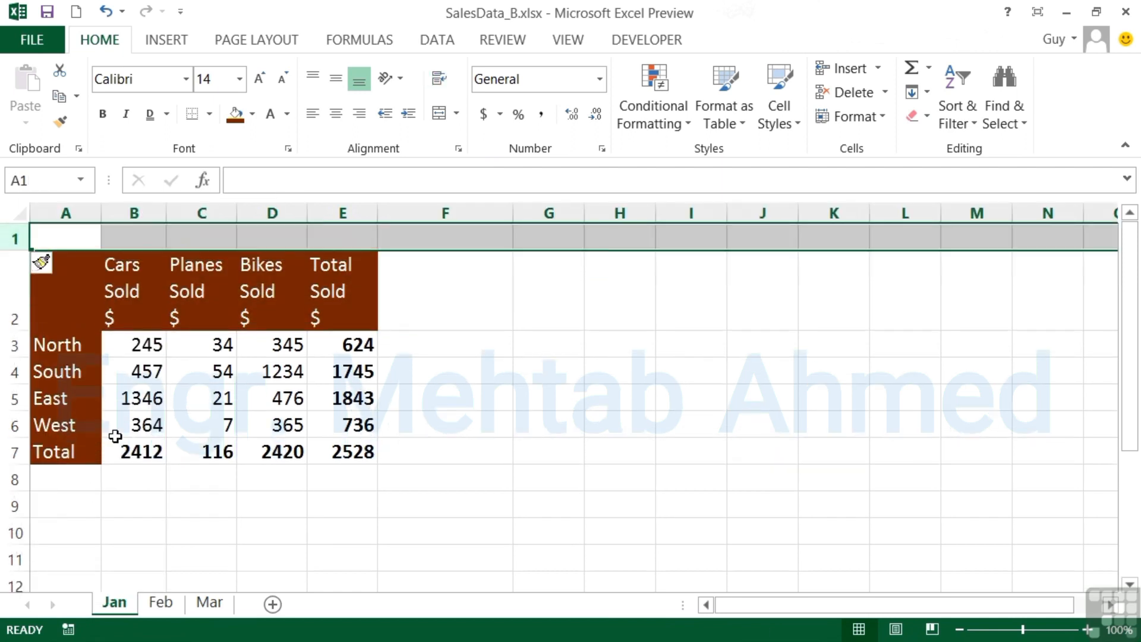
- Enter the title "January Sales for Inc Corp" in cell A1
{"action": "left_click", "coordinate": [92, 235]}
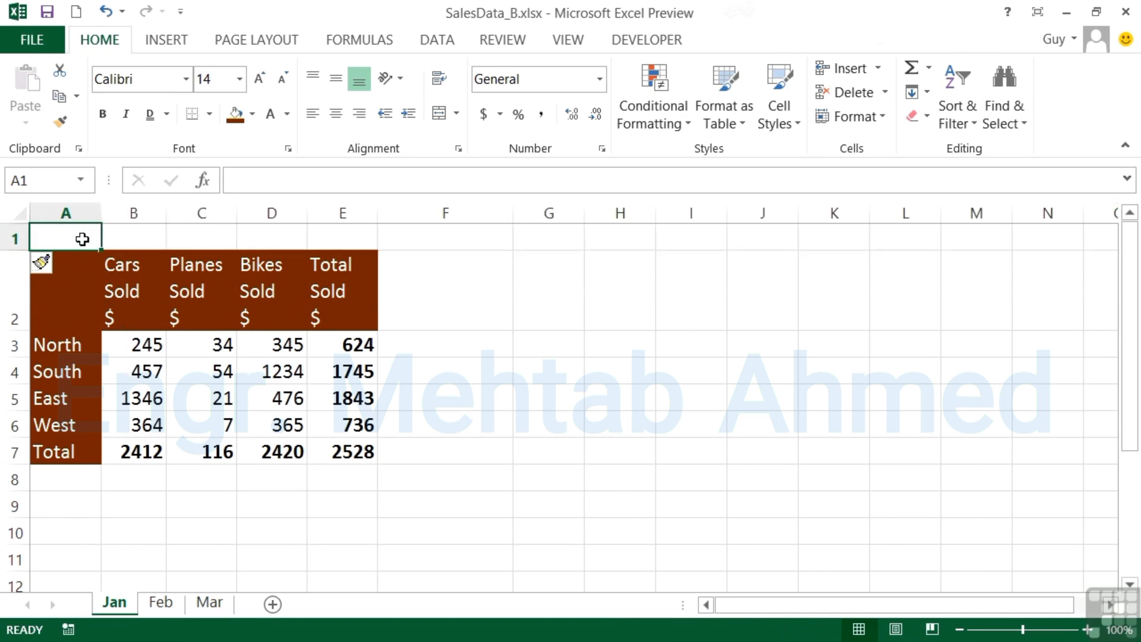
{"action": "type", "text": "January Sales for Inc Corp"}
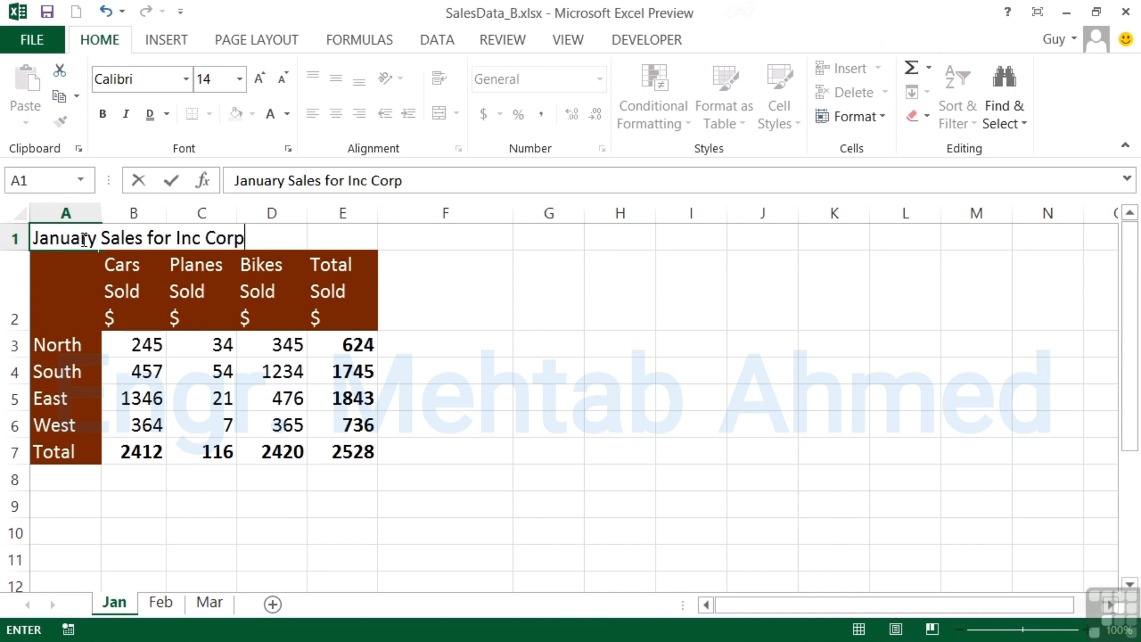
{"action": "key", "text": "Return"}
- Merge and center the title across A1:E1
{"action": "left_click", "coordinate": [83, 238]}
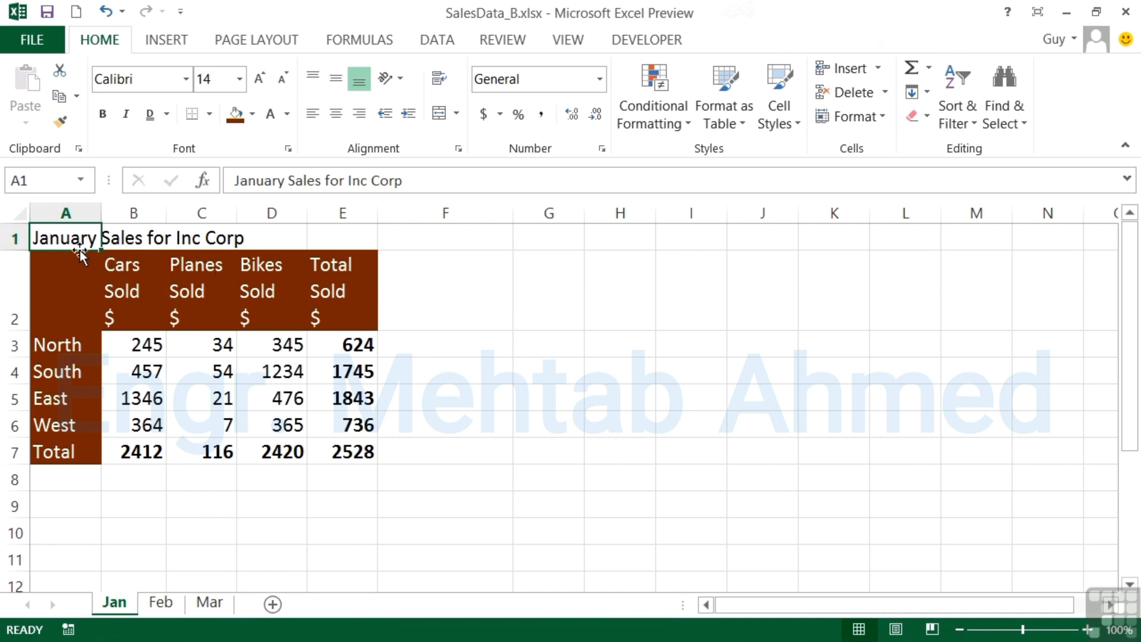
{"action": "left_click_drag", "start_coordinate": [77, 238], "coordinate": [354, 238]}
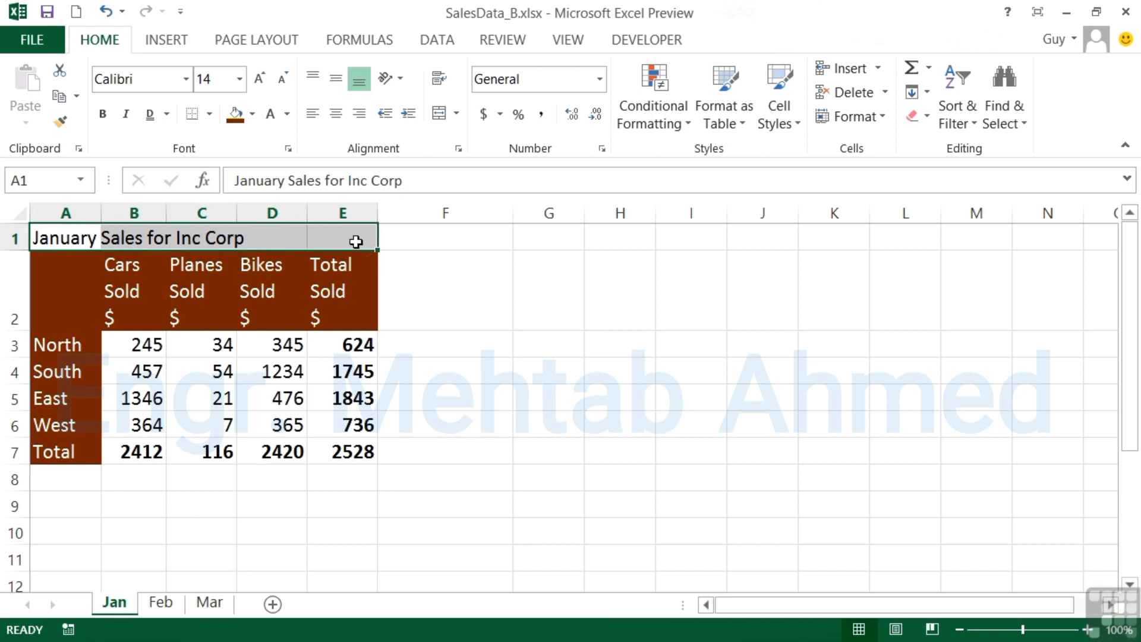
{"action": "left_click", "coordinate": [440, 116]}
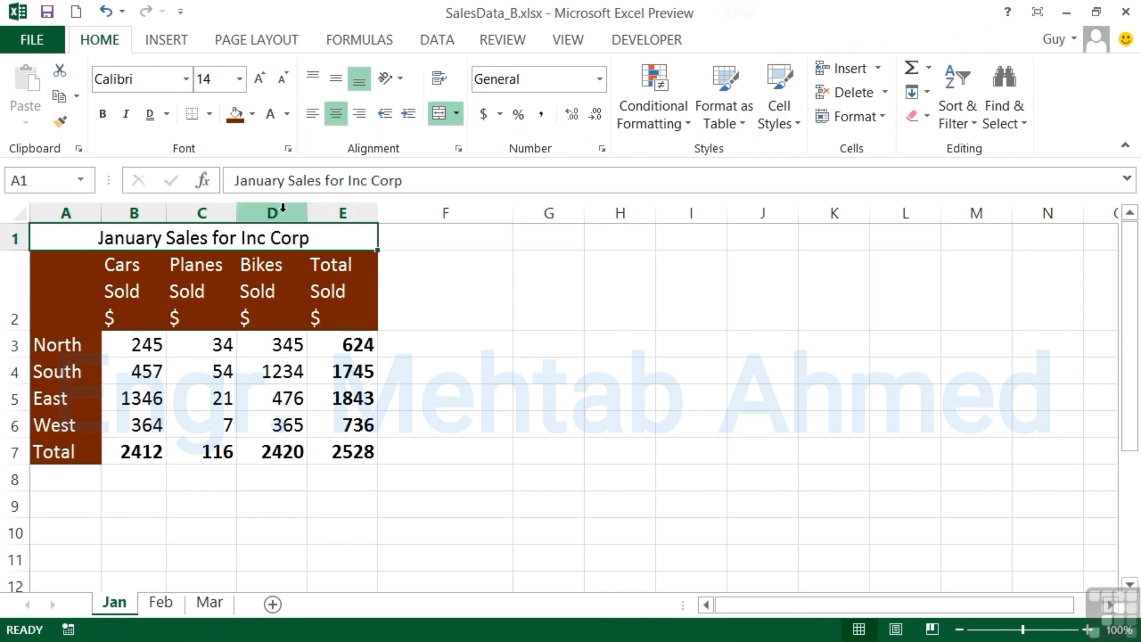
- Give the merged title cell a dark blue theme fill and a white font color
{"action": "left_click", "coordinate": [253, 116]}
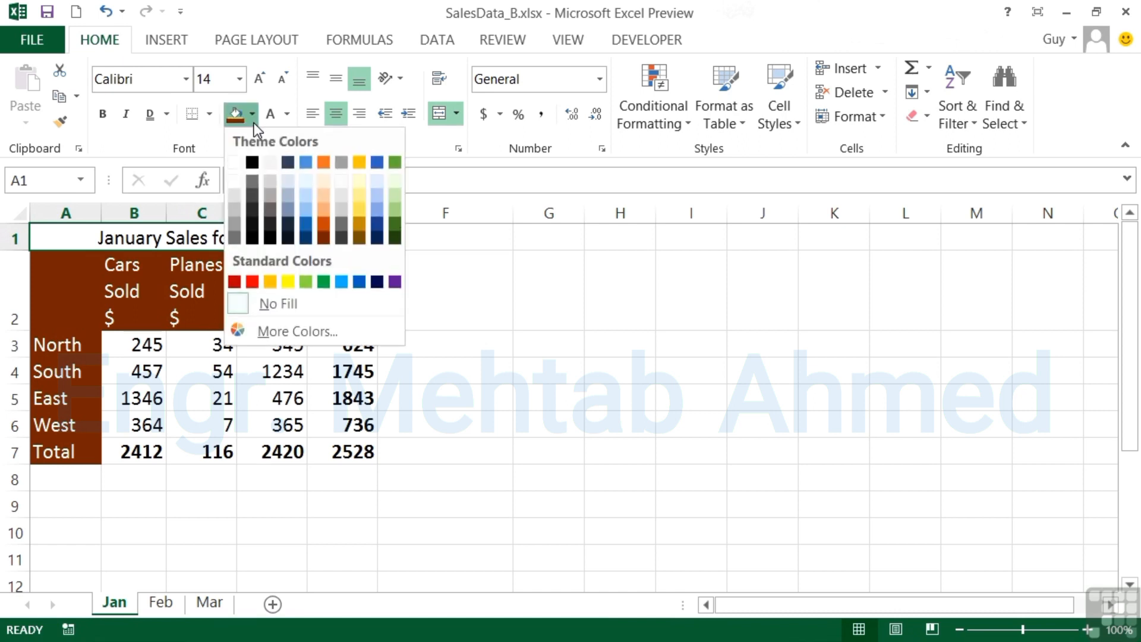
{"action": "left_click", "coordinate": [304, 235]}
{"action": "left_click", "coordinate": [288, 115]}
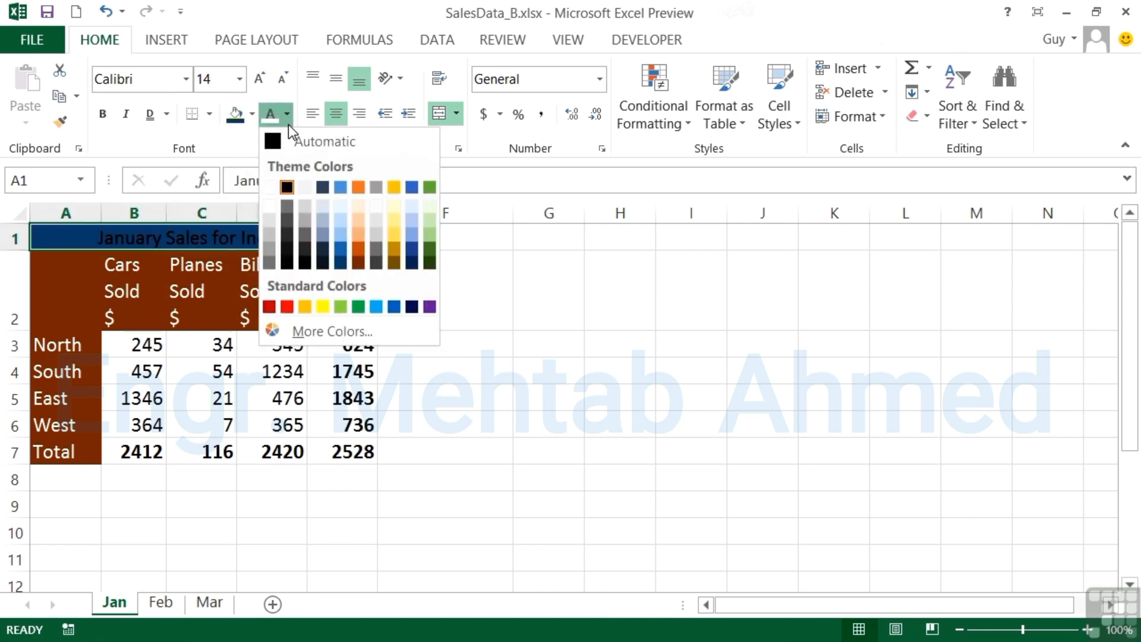
{"action": "left_click", "coordinate": [277, 189]}
{"action": "left_click", "coordinate": [364, 281]}
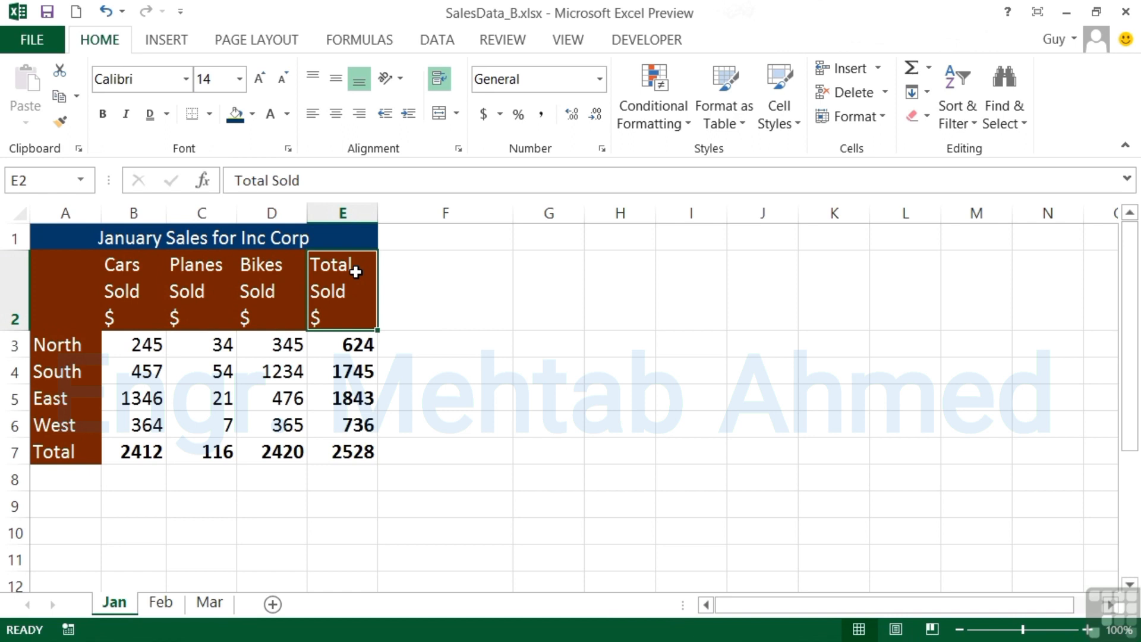
{"action": "left_click", "coordinate": [686, 238]}
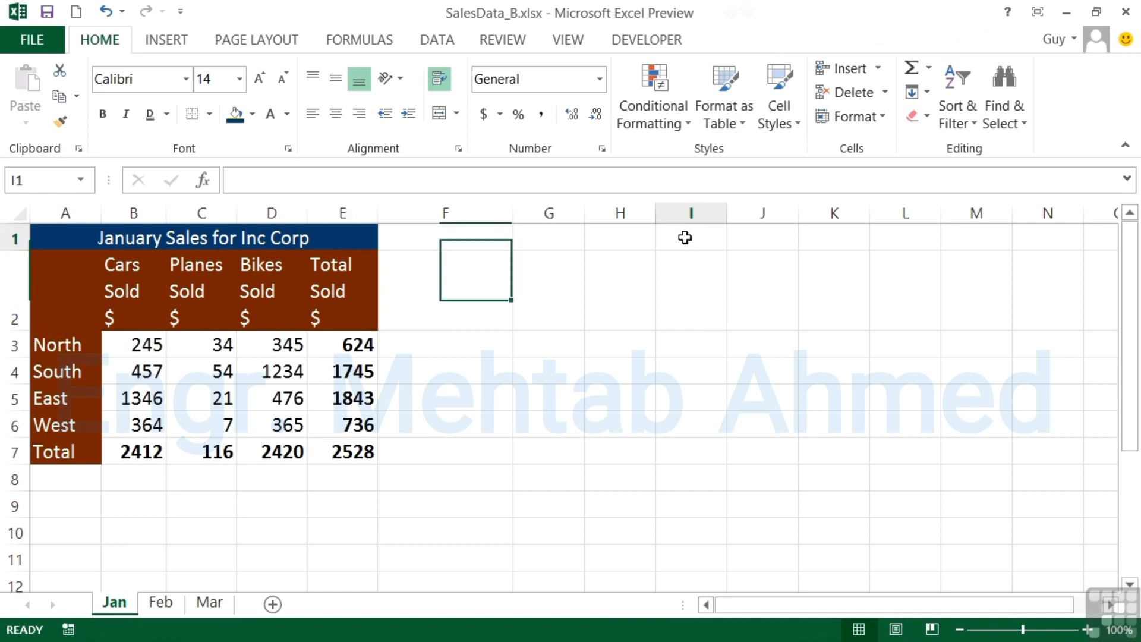
- Enter "January" in cell I1 and 2012 in cell K1
{"action": "type", "text": "January"}
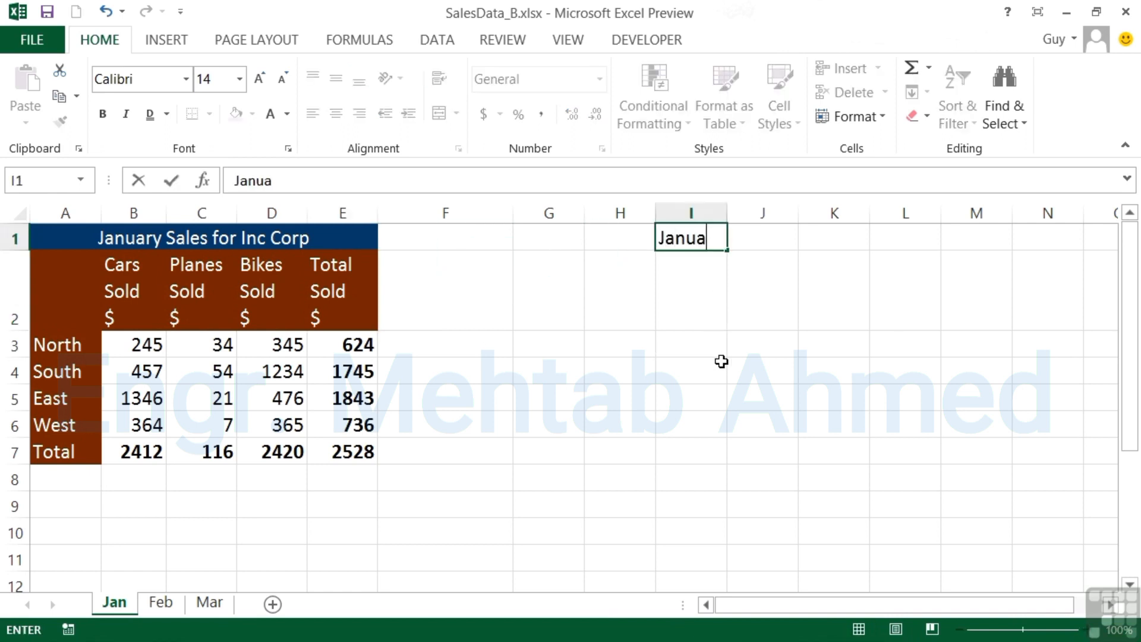
{"action": "key", "text": "Tab"}
{"action": "key", "text": "Tab"}
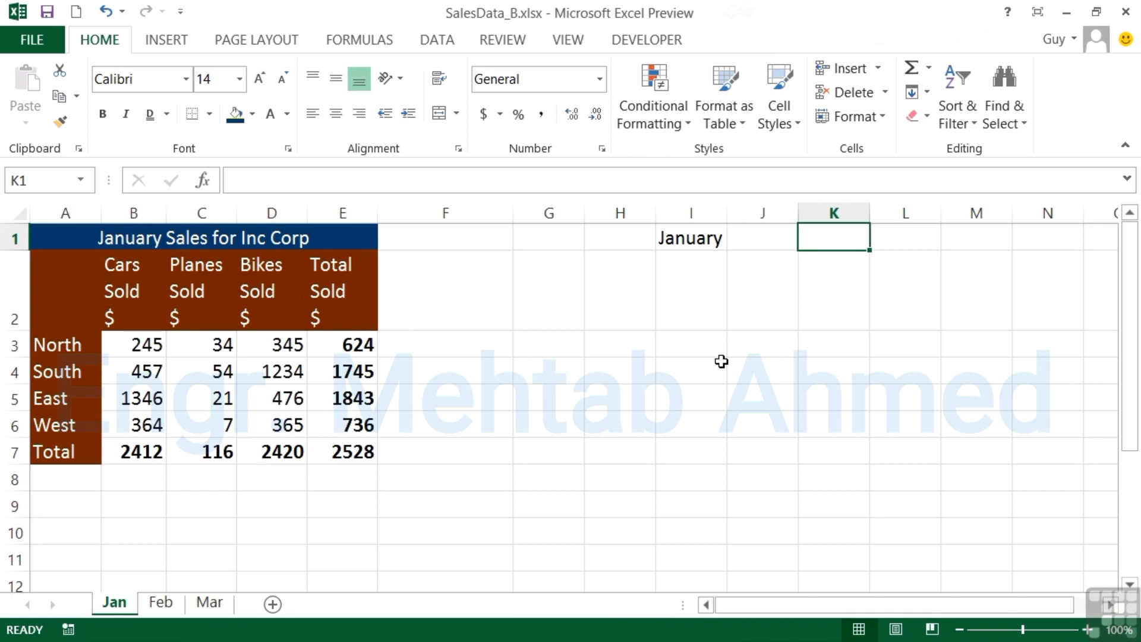
{"action": "type", "text": "2012"}
{"action": "key", "text": "Return"}
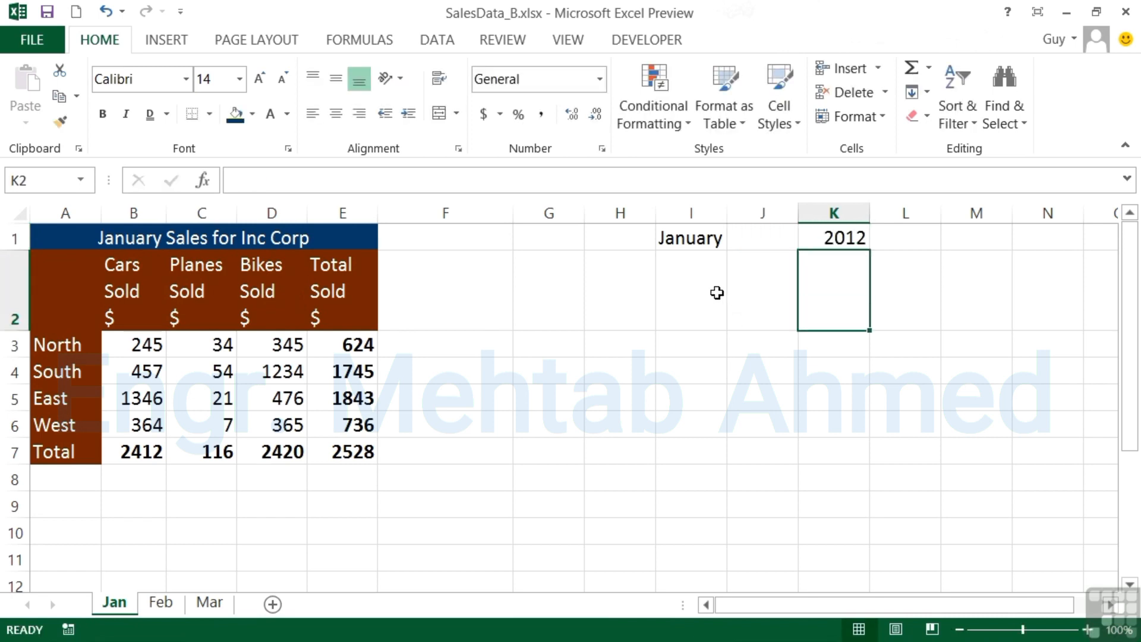
- Merge and center cells I1:M1, accepting that only the upper-left cell value is kept
{"action": "left_click_drag", "start_coordinate": [694, 239], "coordinate": [961, 225]}
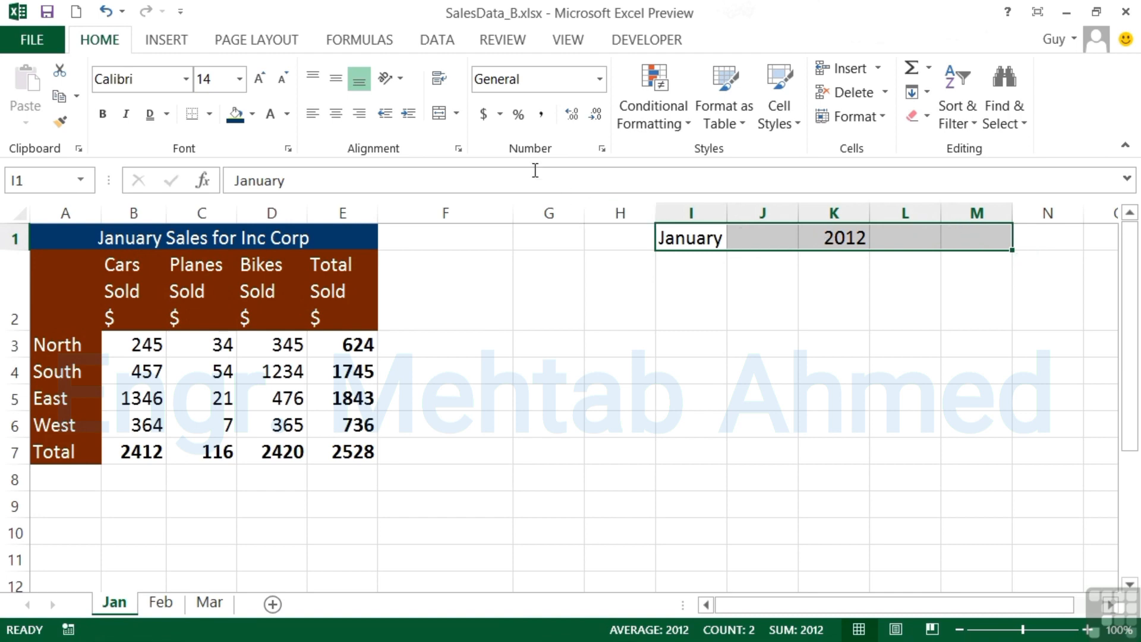
{"action": "left_click", "coordinate": [438, 113]}
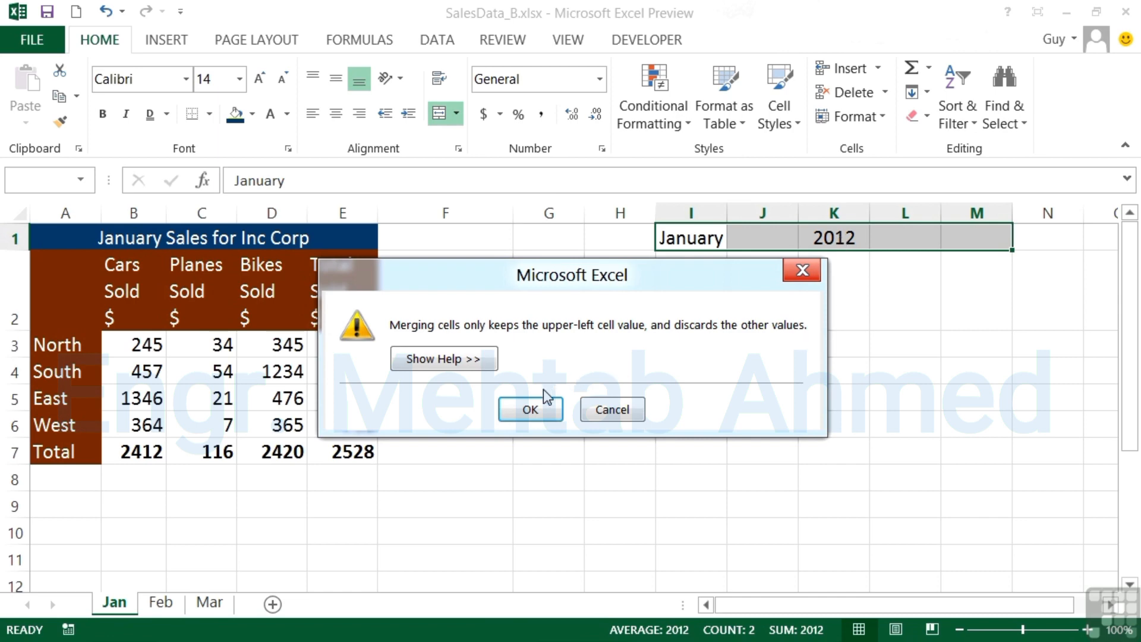
{"action": "left_click", "coordinate": [538, 409]}
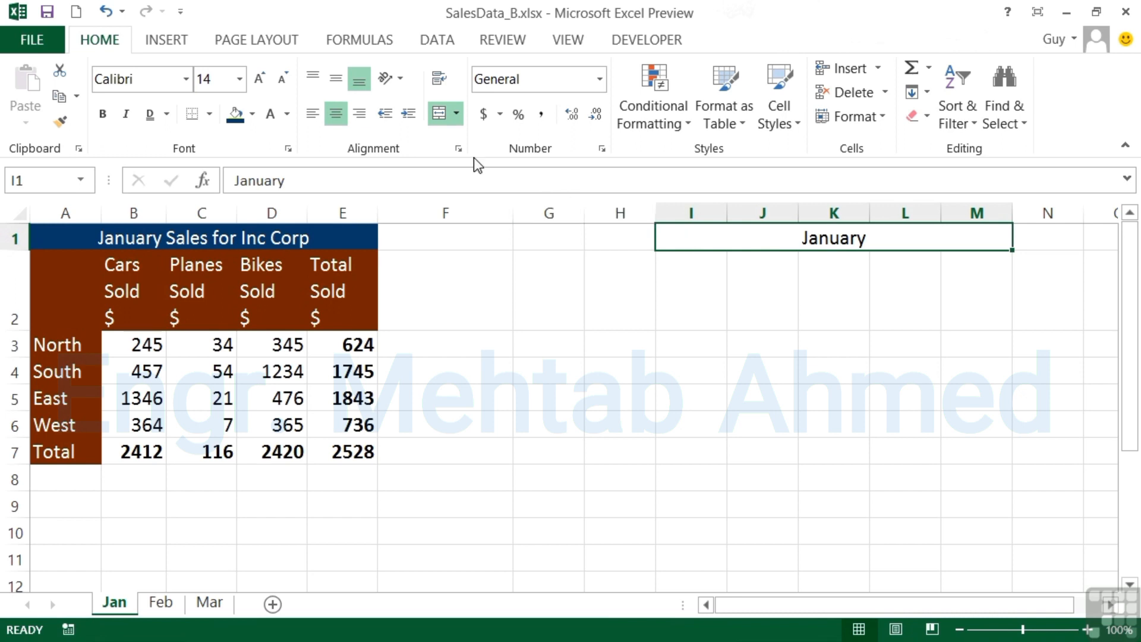
- Unmerge cells I1:M1 and inspect the separated cells J1 through M1 for remaining content
{"action": "left_click", "coordinate": [438, 114]}
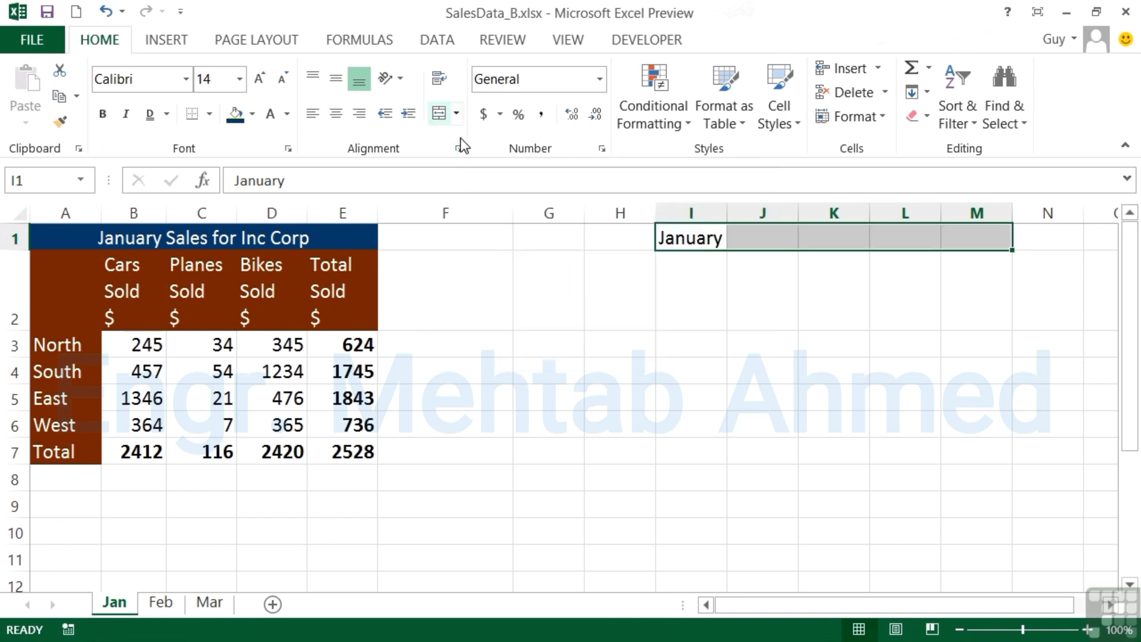
{"action": "left_click", "coordinate": [763, 241]}
{"action": "left_click", "coordinate": [841, 237]}
{"action": "left_click", "coordinate": [912, 238]}
{"action": "left_click", "coordinate": [944, 240]}
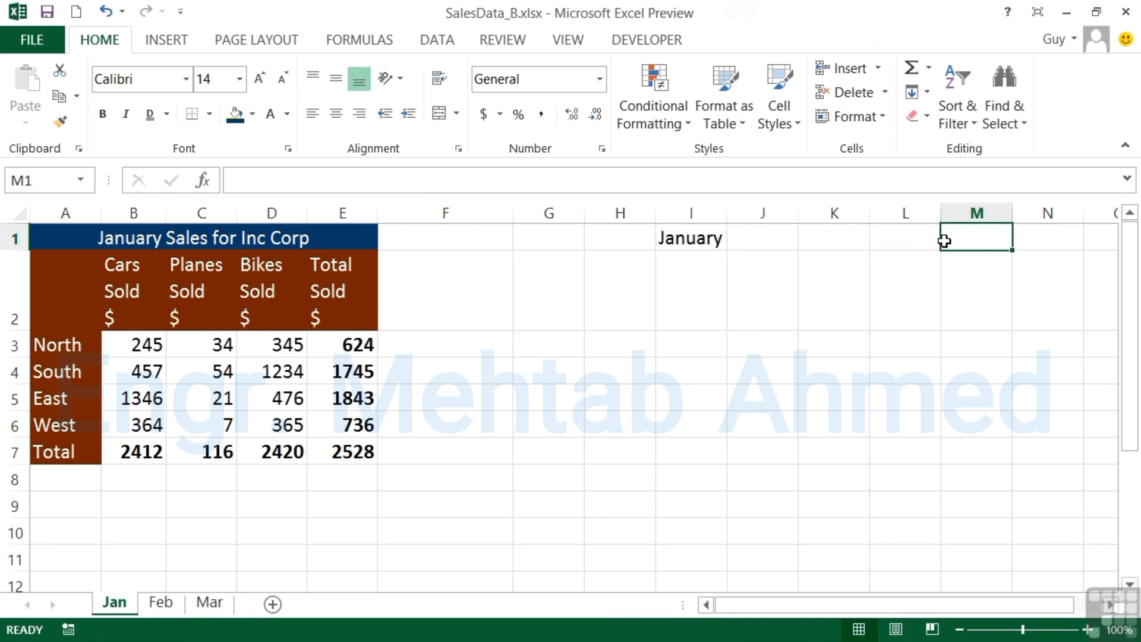
{"action": "left_click", "coordinate": [856, 241]}
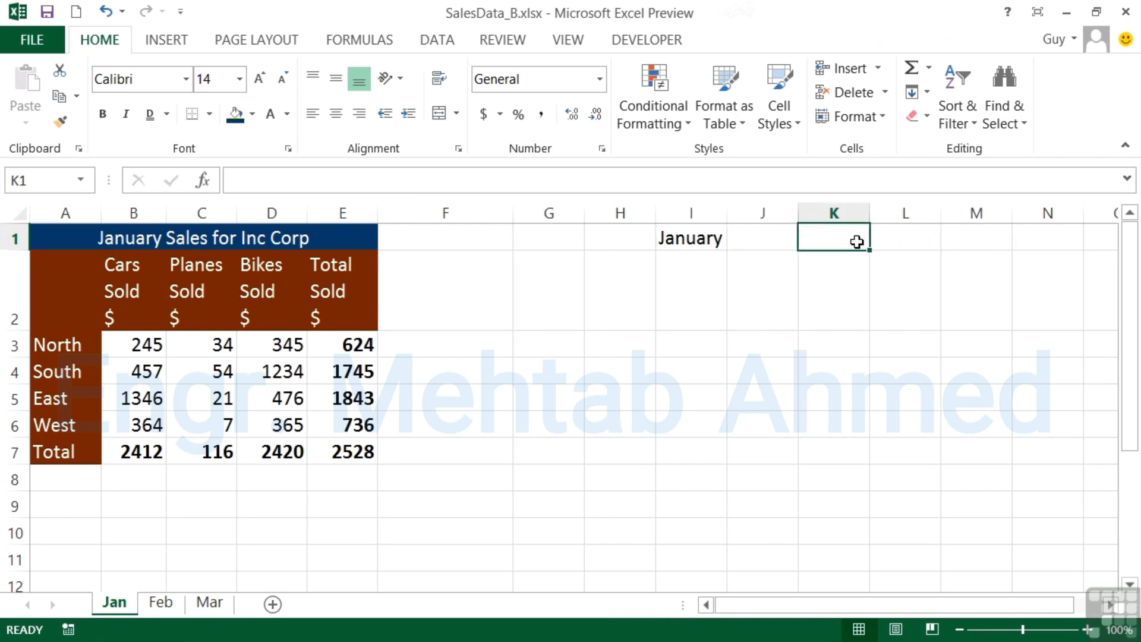